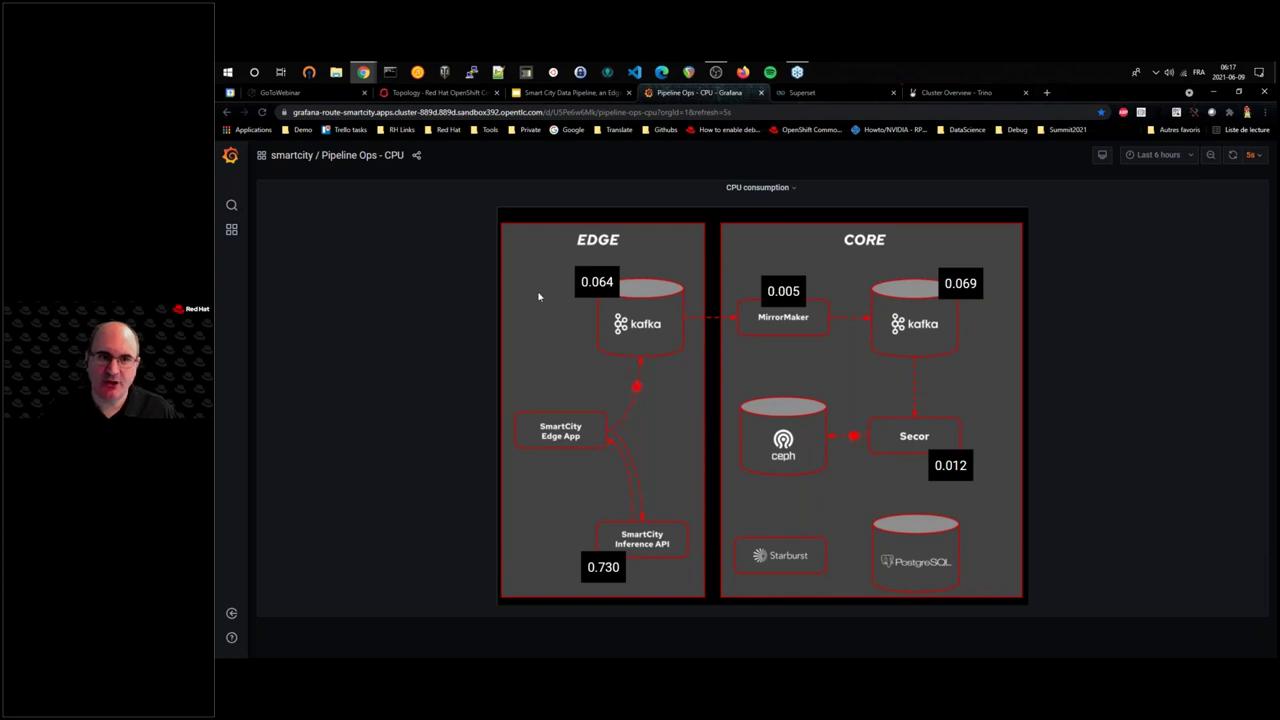
- Open the Pipeline Ops - RAM dashboard from the smartcity folder to view the pipeline's memory consumption
left_click(294, 162)
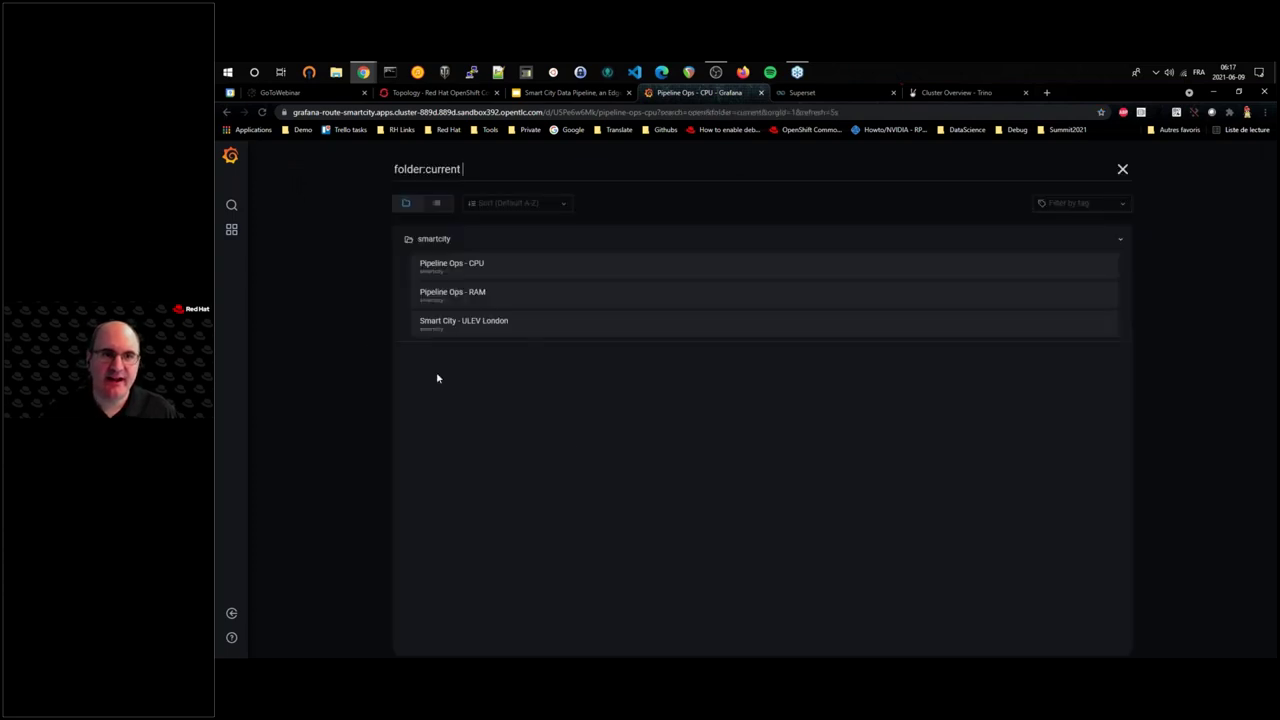
left_click(478, 300)
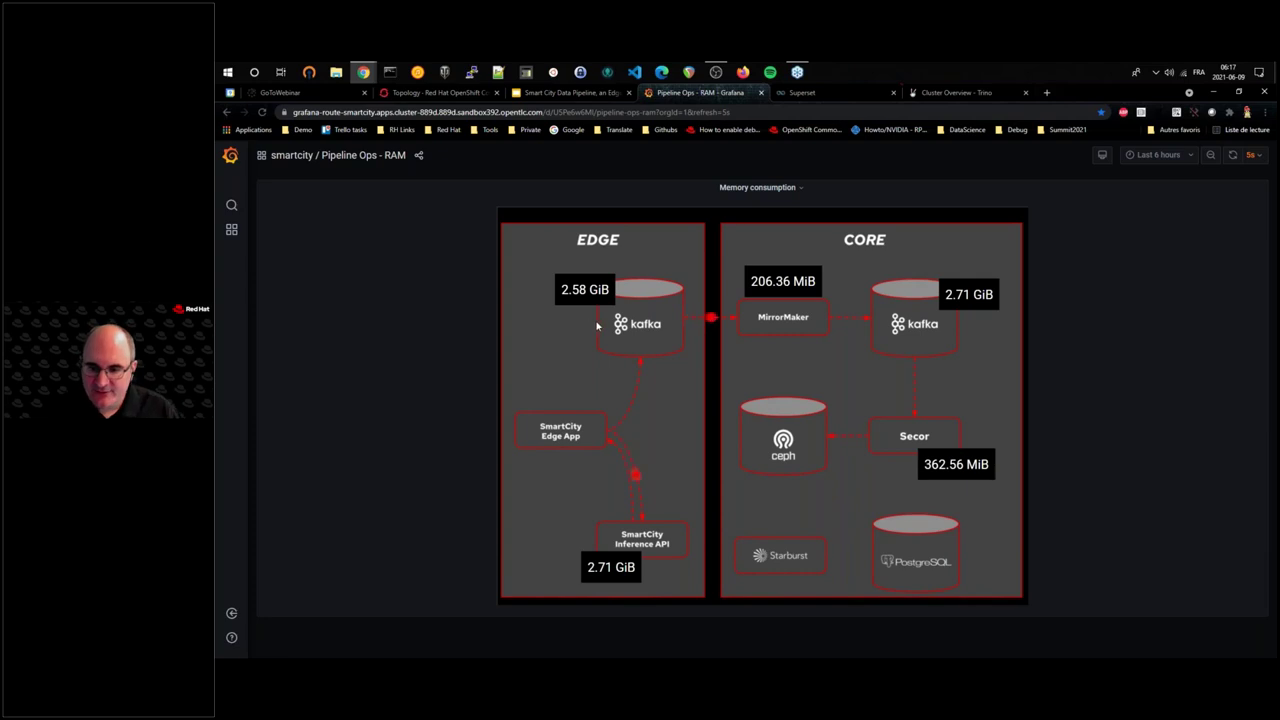
- Switch to Superset and open the saved query "Trino- S3/PostgreSQL join" in SQL Lab
left_click(951, 91)
left_click(840, 92)
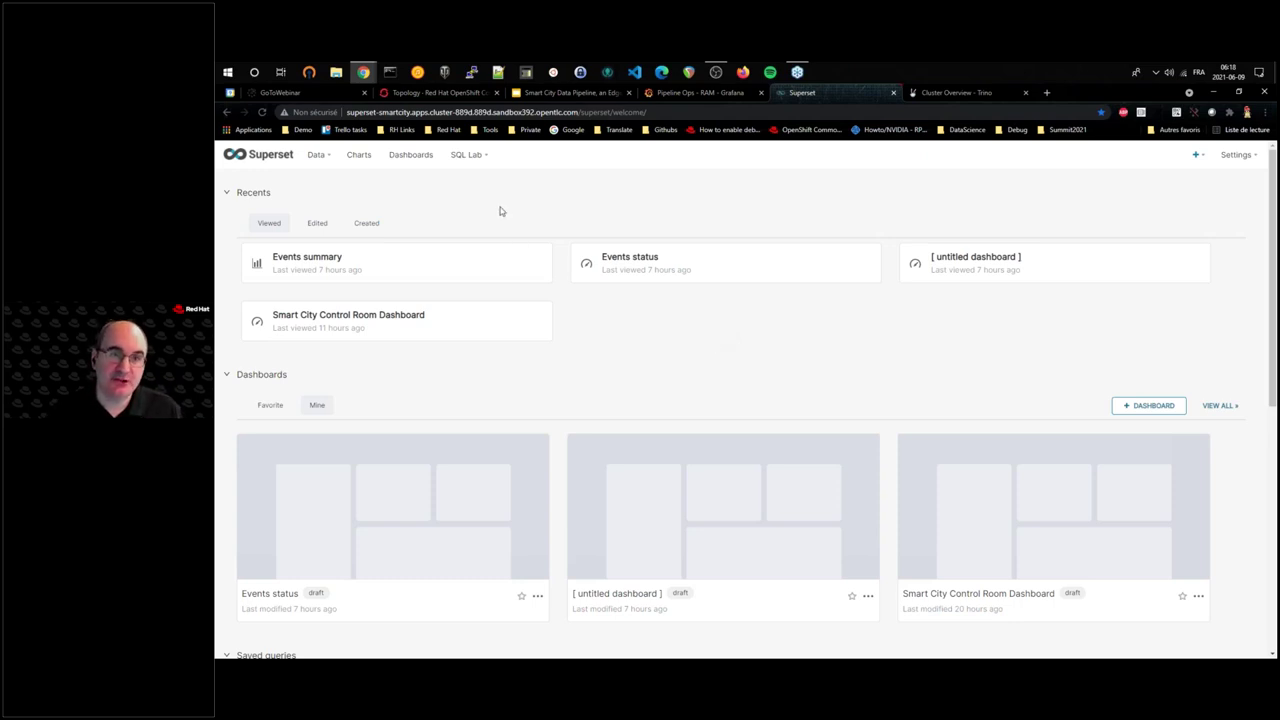
mouse_move(486, 158)
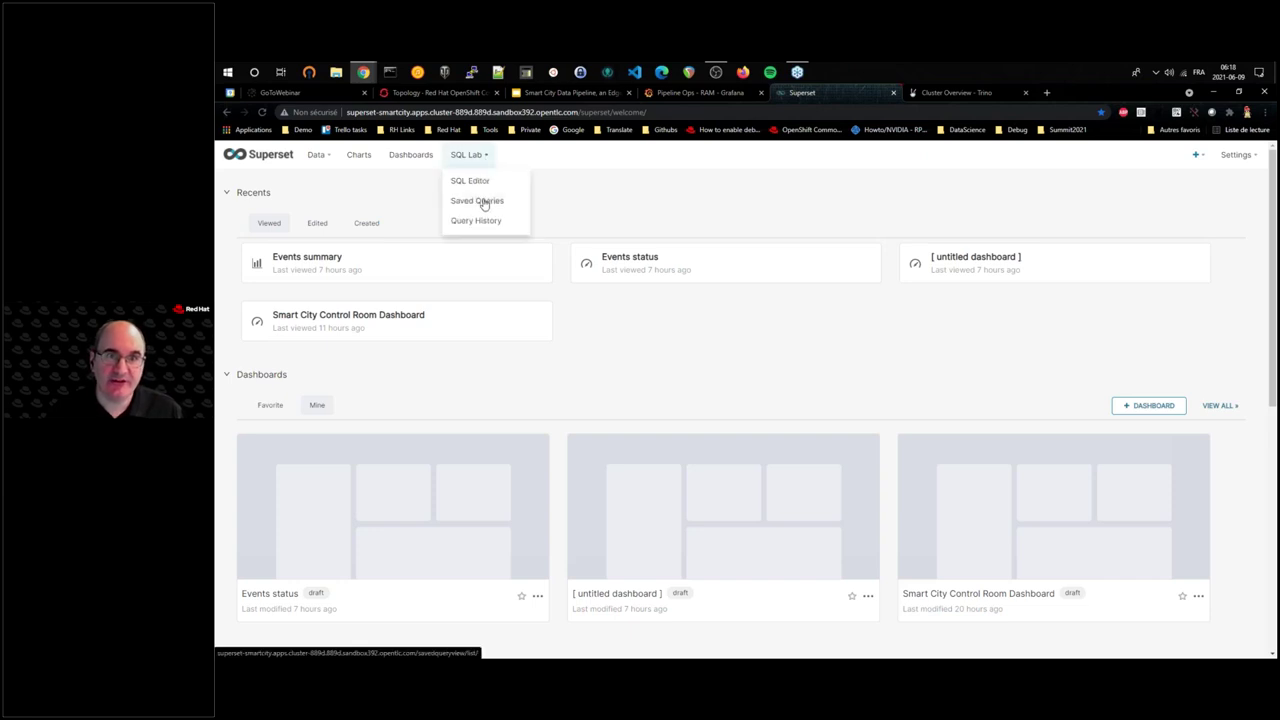
left_click(482, 202)
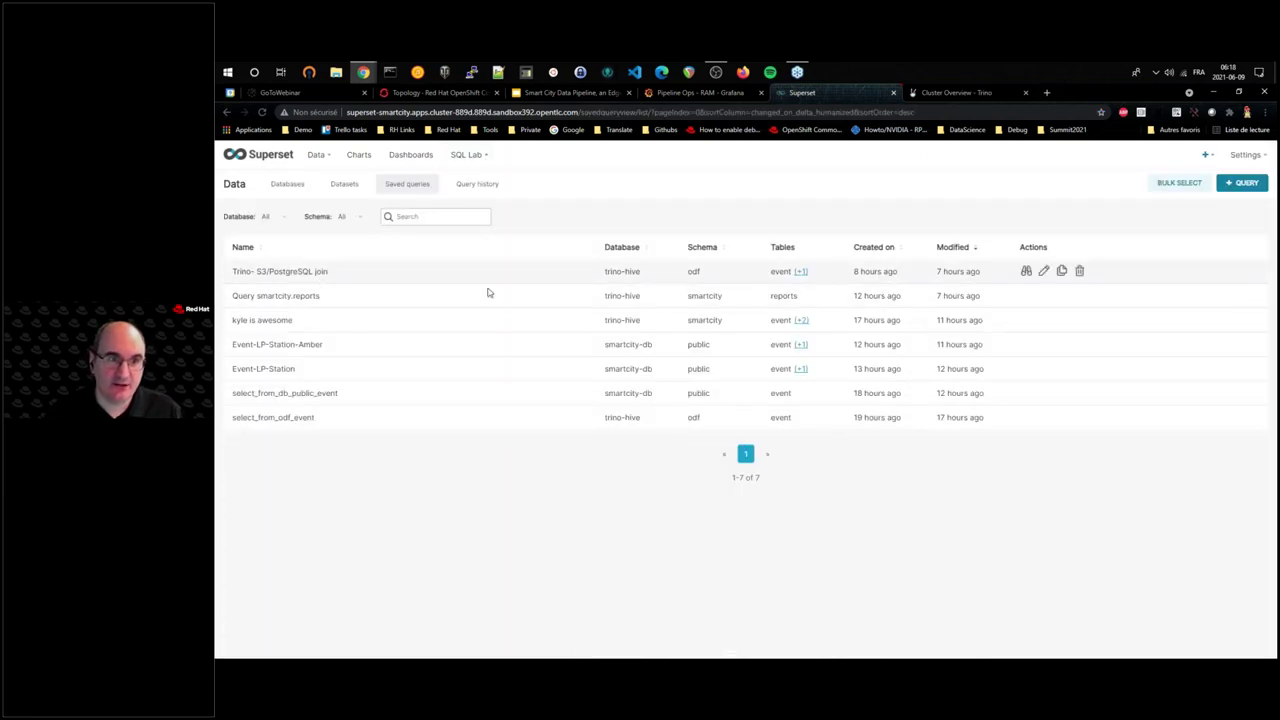
left_click(1023, 271)
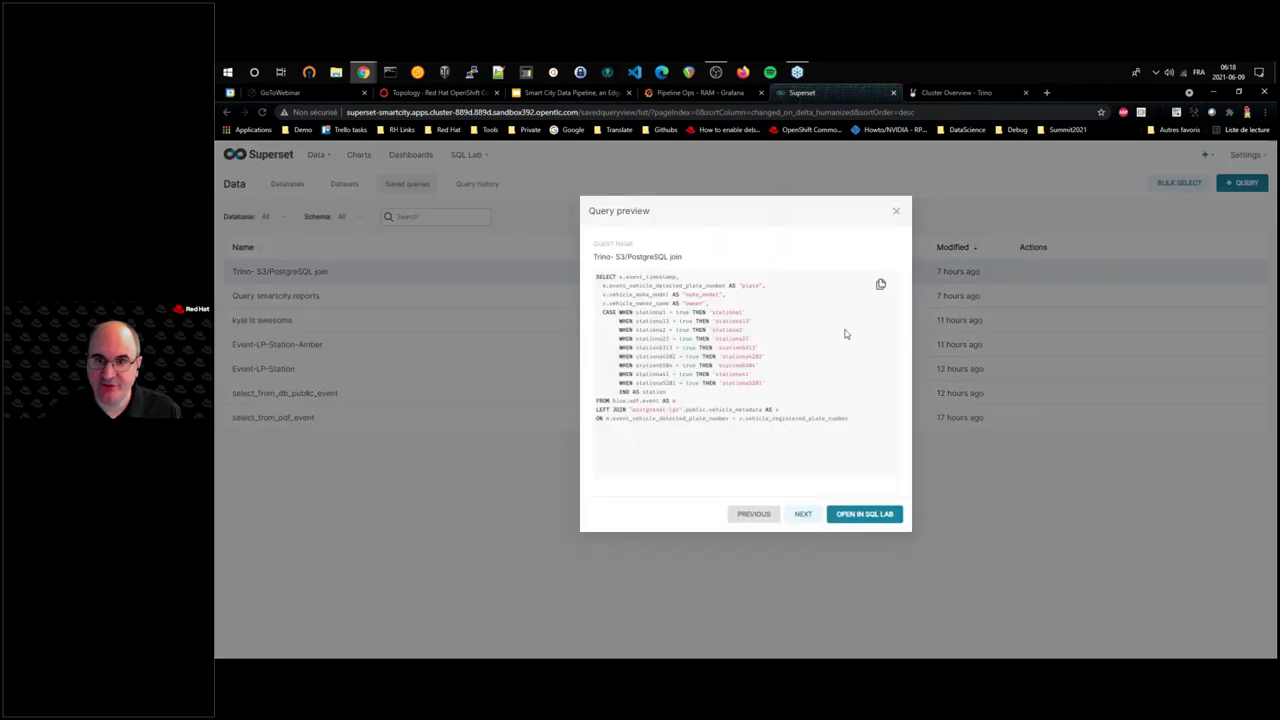
left_click(862, 513)
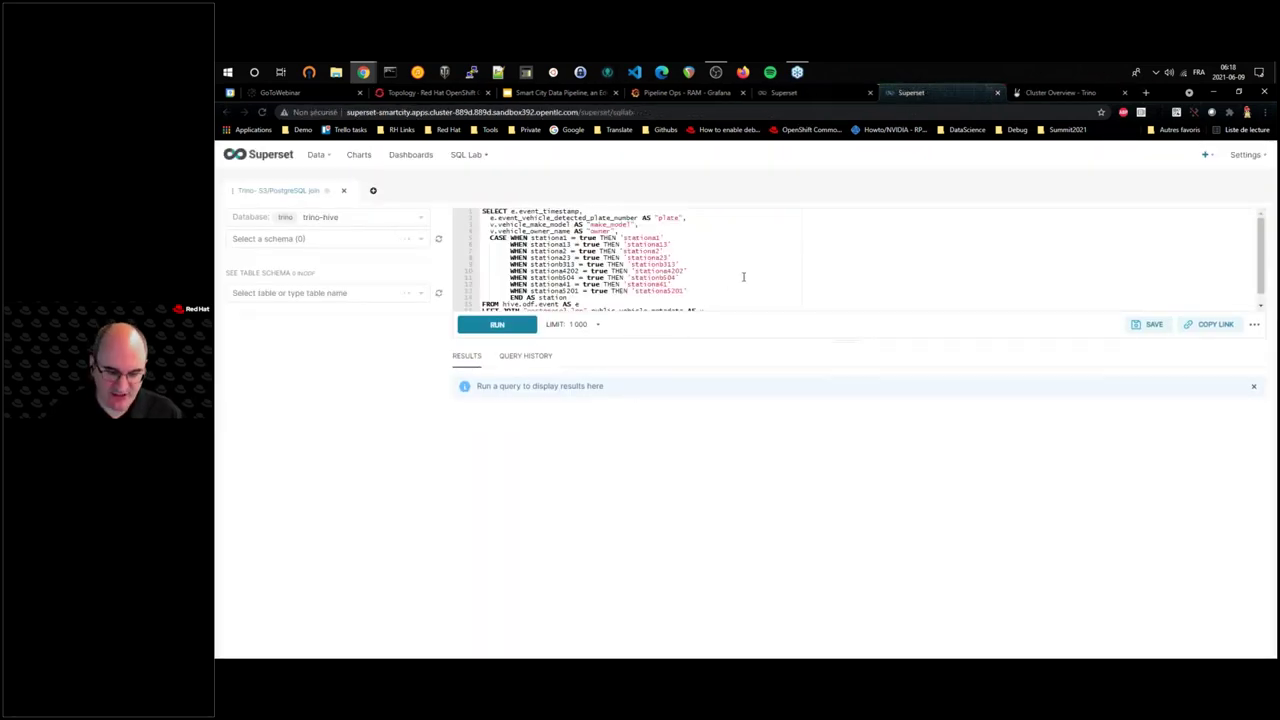
- Run the S3/PostgreSQL join query on the trino-hive database and enlarge the results area
key("ctrl+plus")
key("ctrl+plus")
key("ctrl+plus")
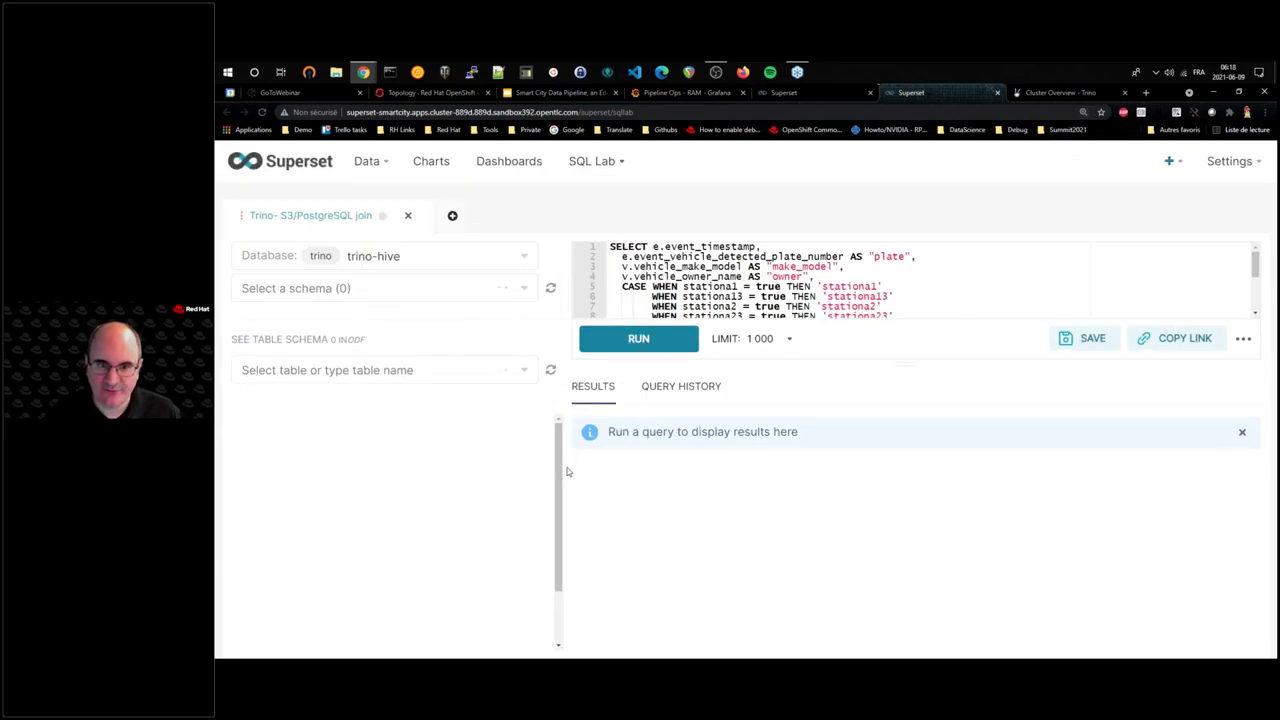
left_click_drag(906, 364, 906, 477)
type("FROM hive.odf.event AS e LEFT JOIN \"postgresql-lpr\".public.vehicle_metadata AS v ON e.event_vehicle_detected_plate_number = v.vehicle_registered_plate_number")
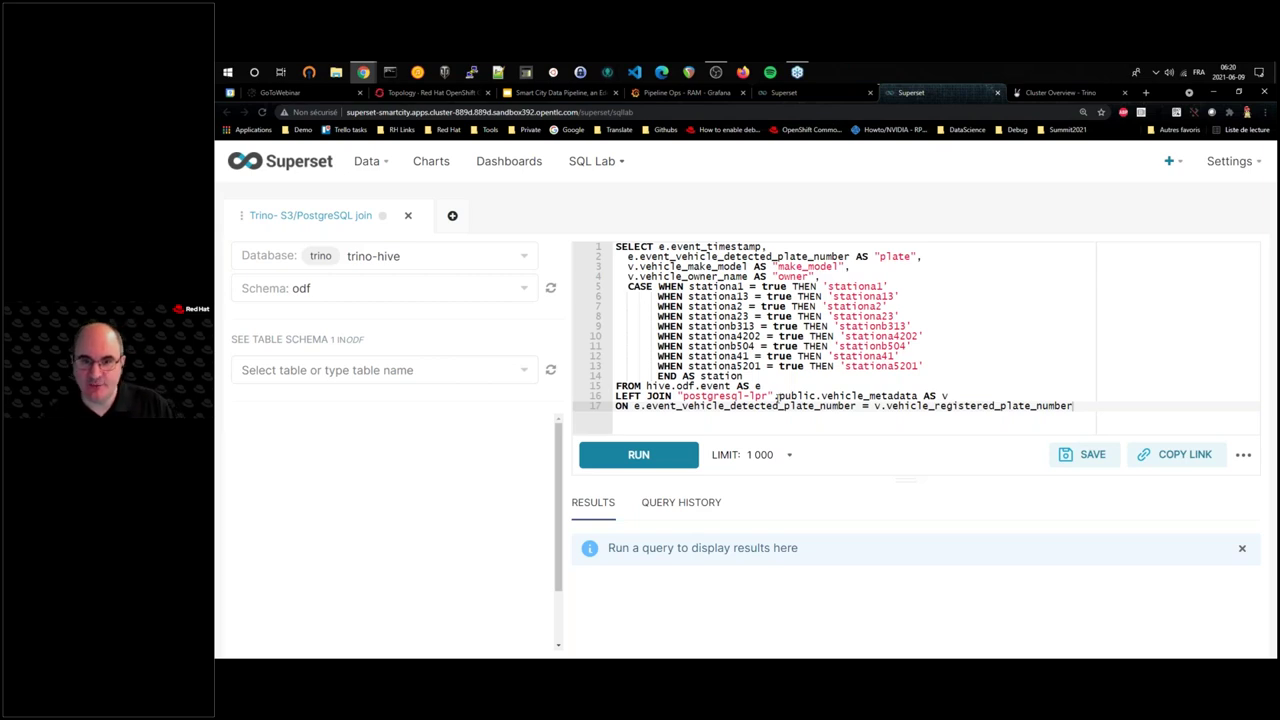
left_click(640, 452)
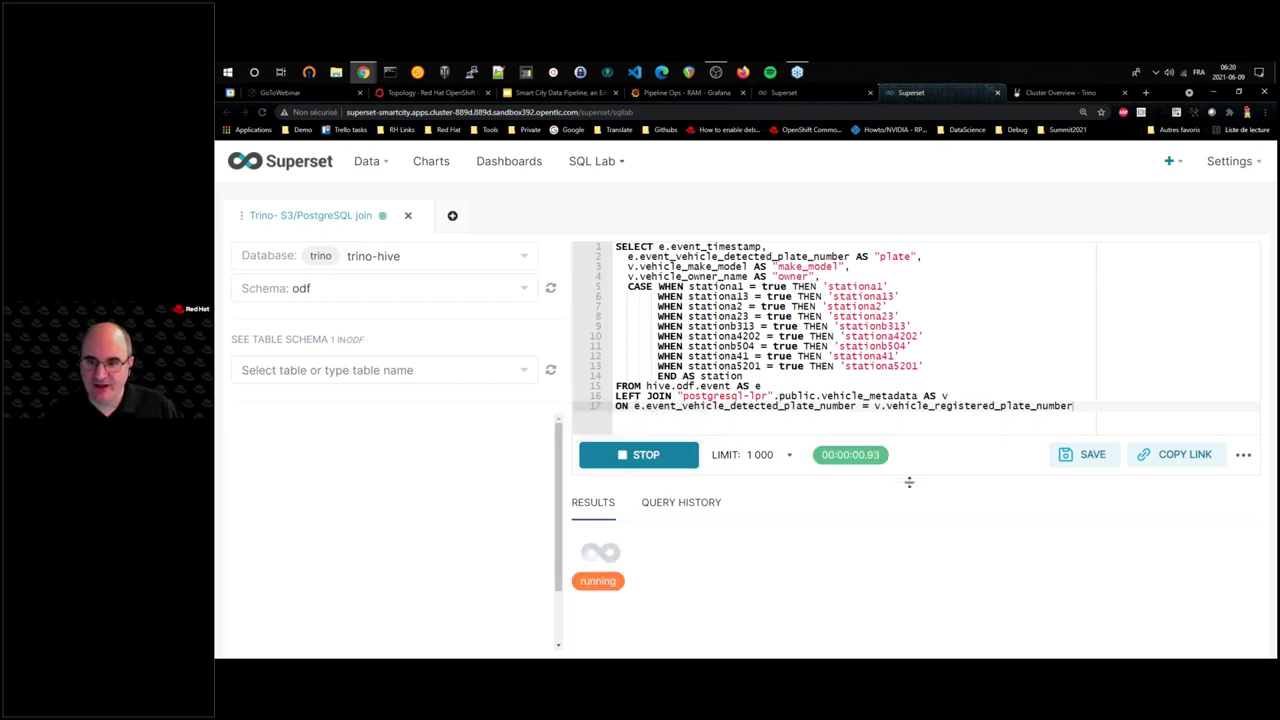
left_click_drag(909, 482, 907, 413)
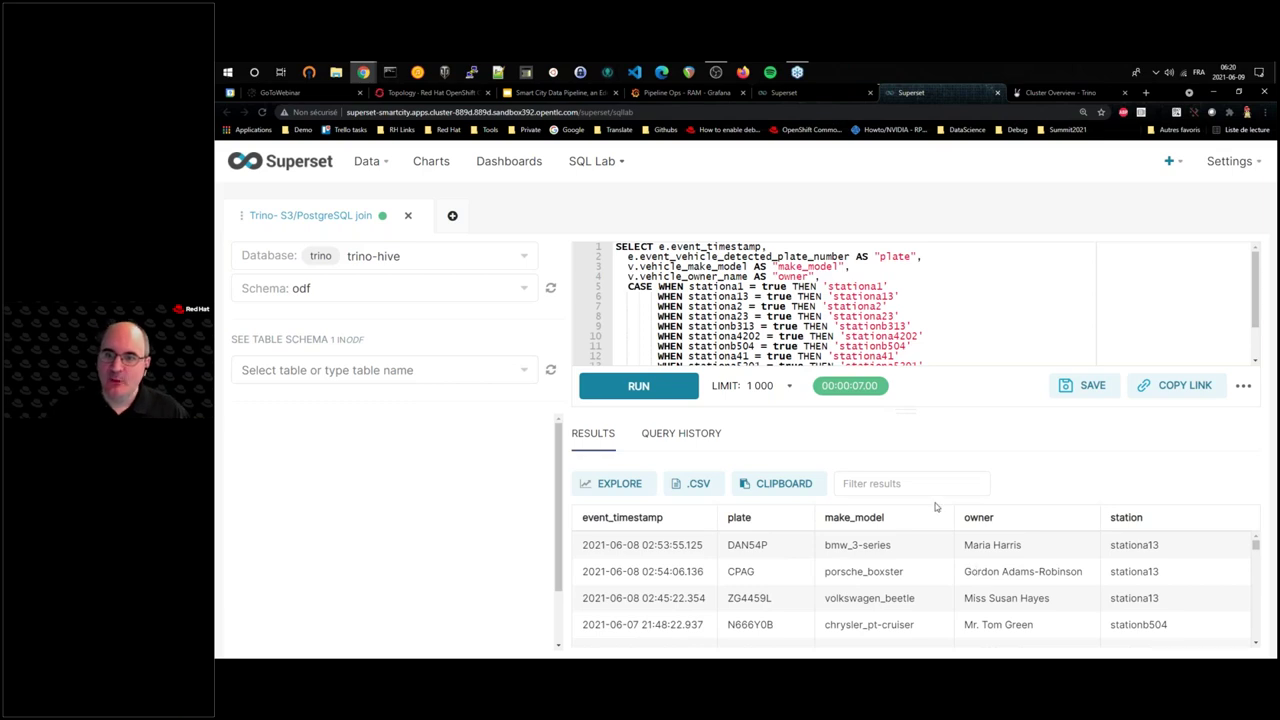
- Switch to the Trino cluster overview, include finished queries, and review the details of the most recent join query
left_click(1045, 93)
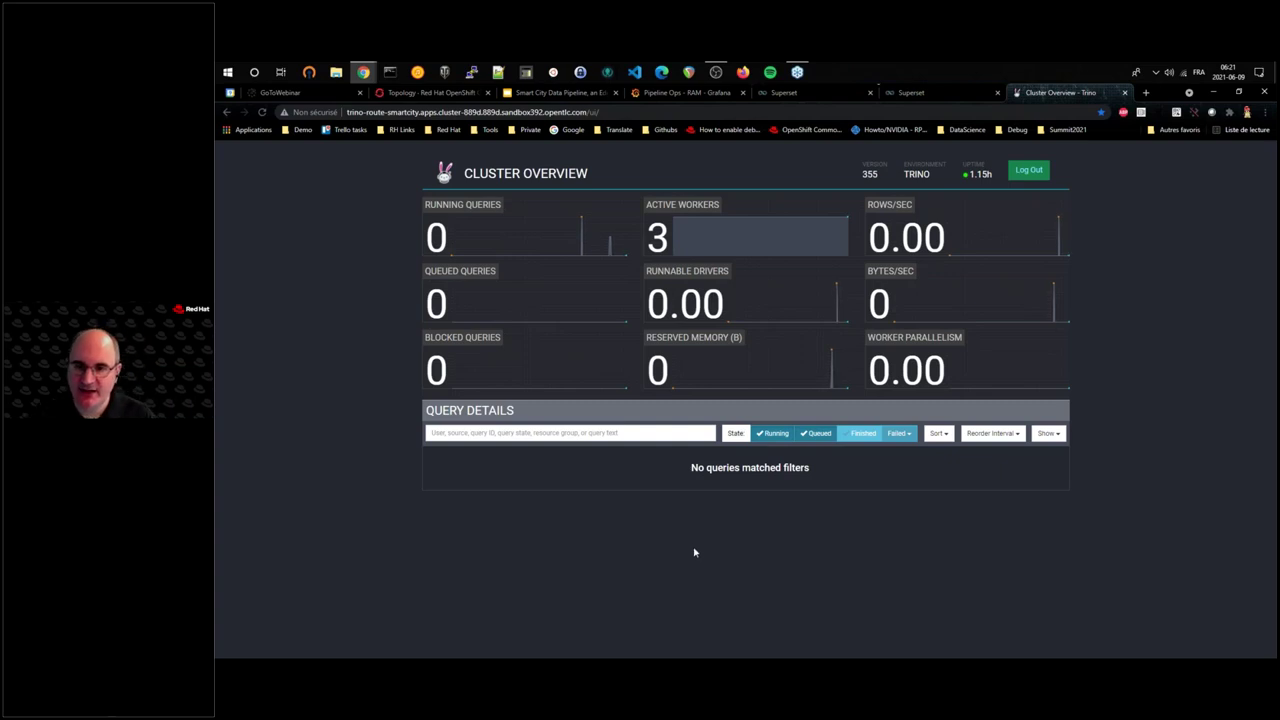
left_click(858, 436)
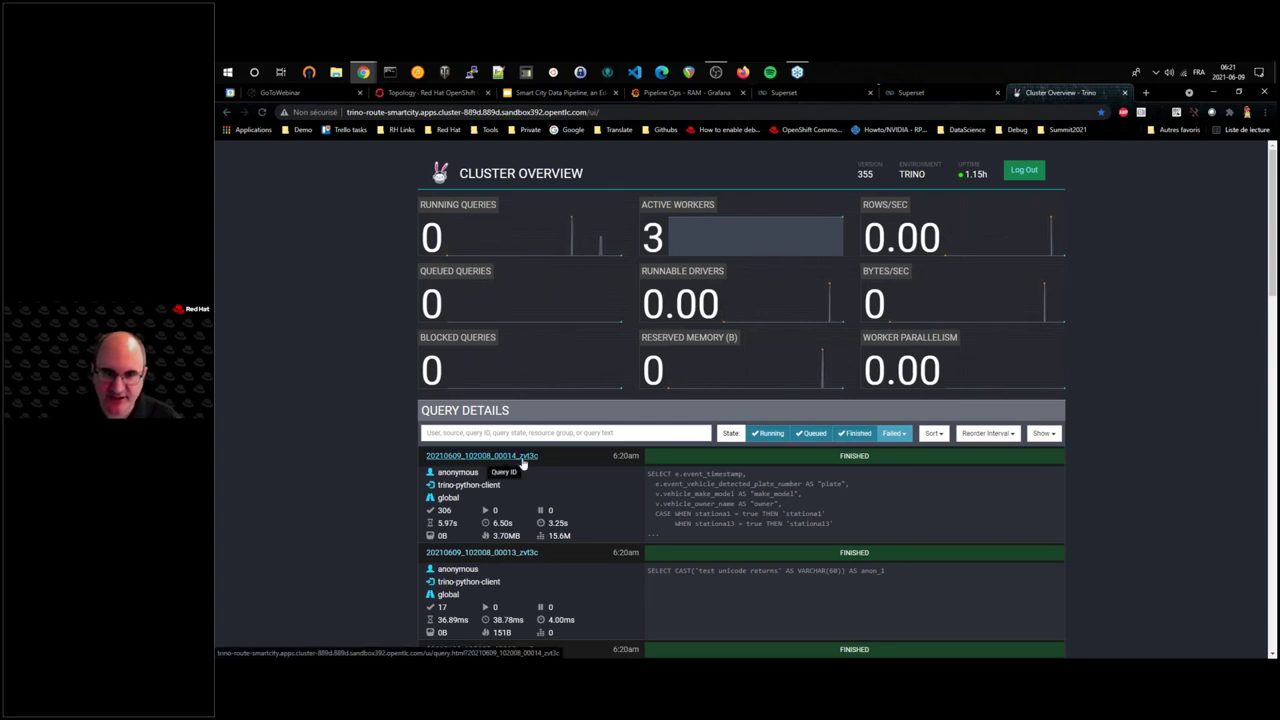
left_click(482, 455)
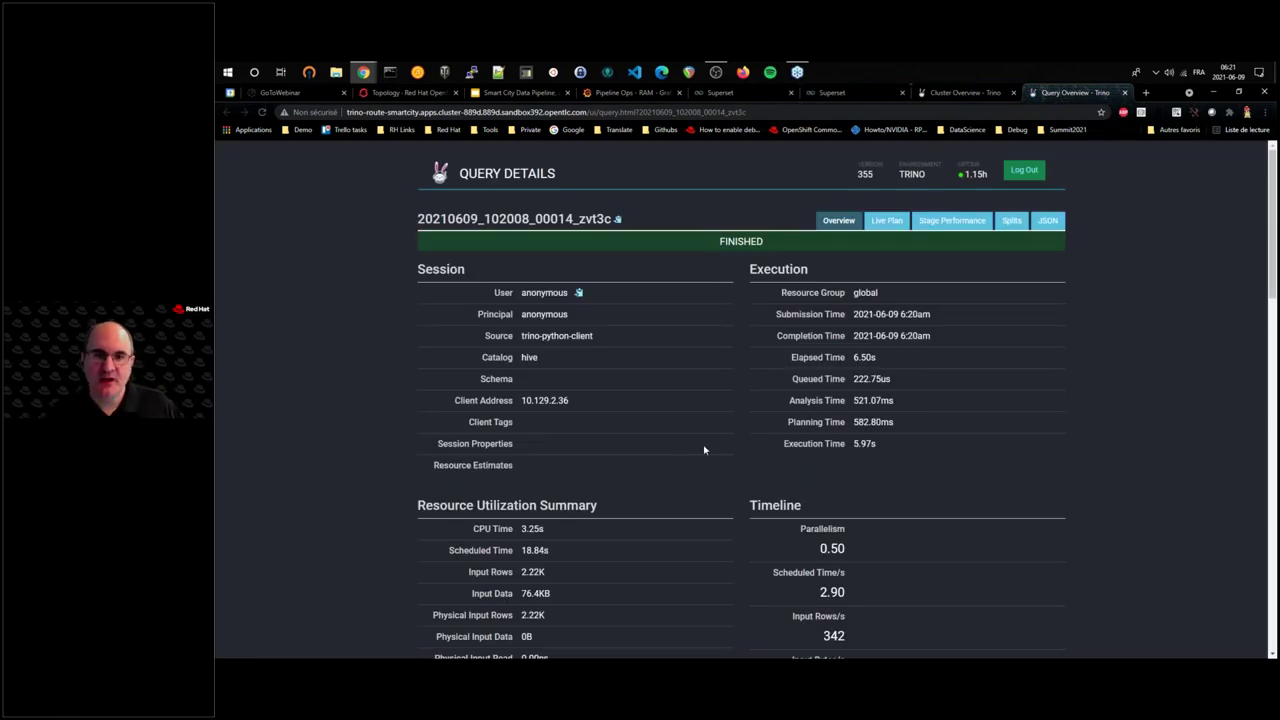
scroll(704, 450, "down", 1)
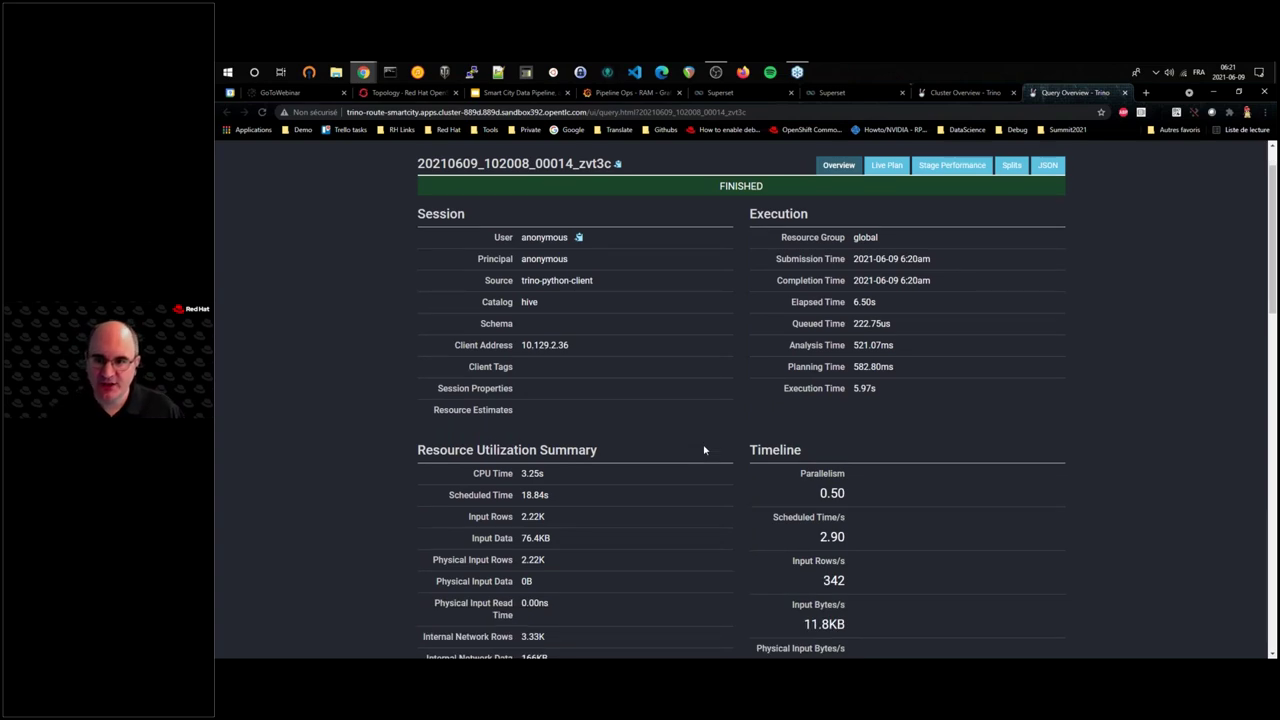
scroll(704, 450, "down", 2)
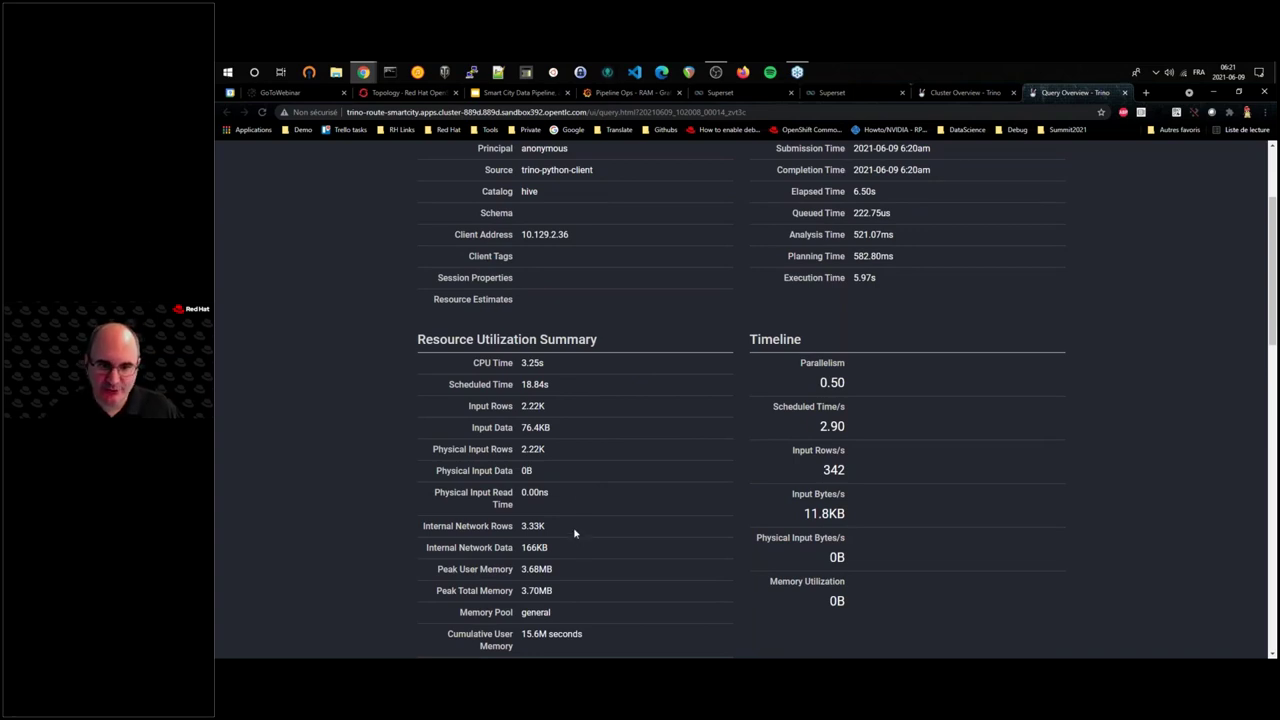
scroll(574, 533, "up", 3)
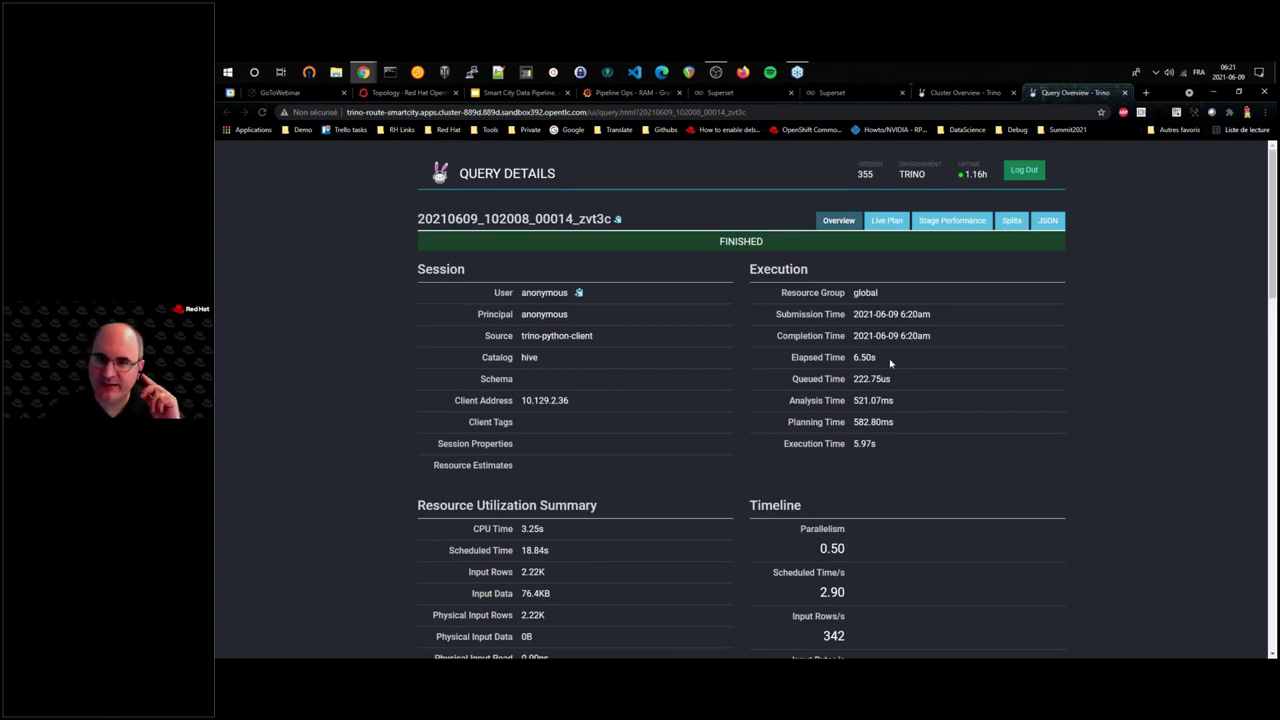
- Examine the join query's live plan, following the stages from the source table scans up to the final output
left_click(887, 220)
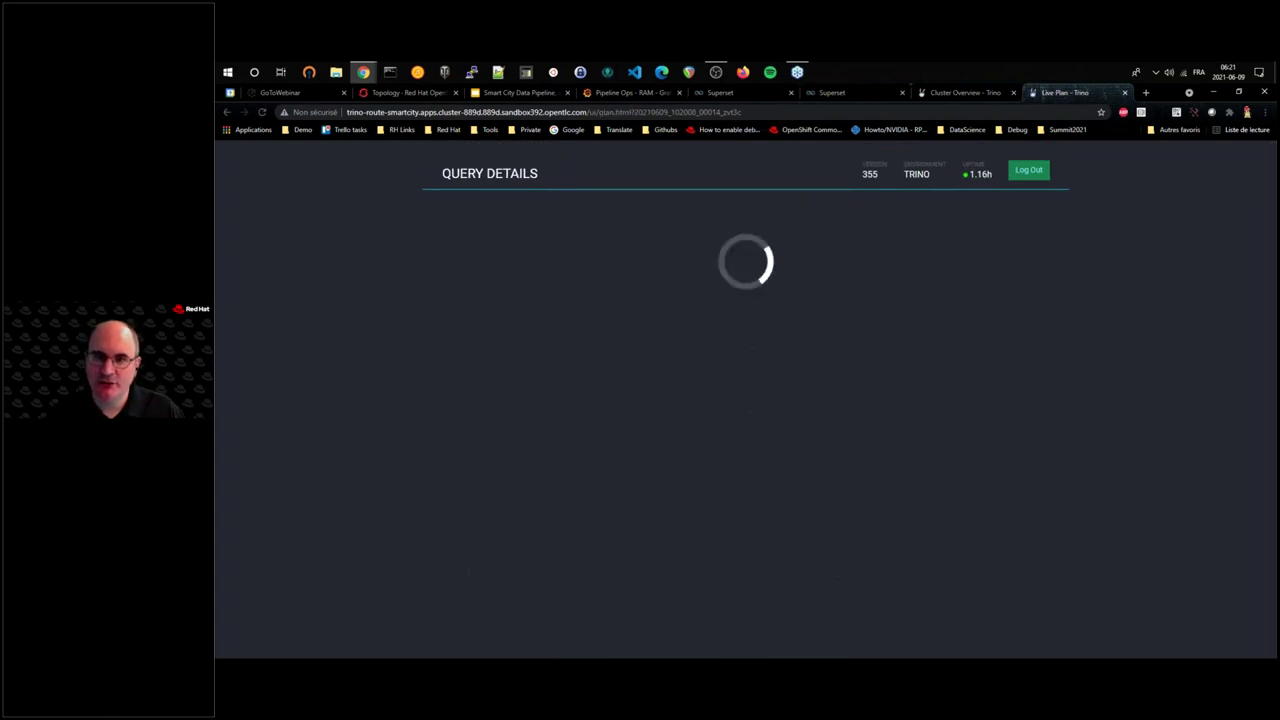
scroll(834, 417, "up", 5)
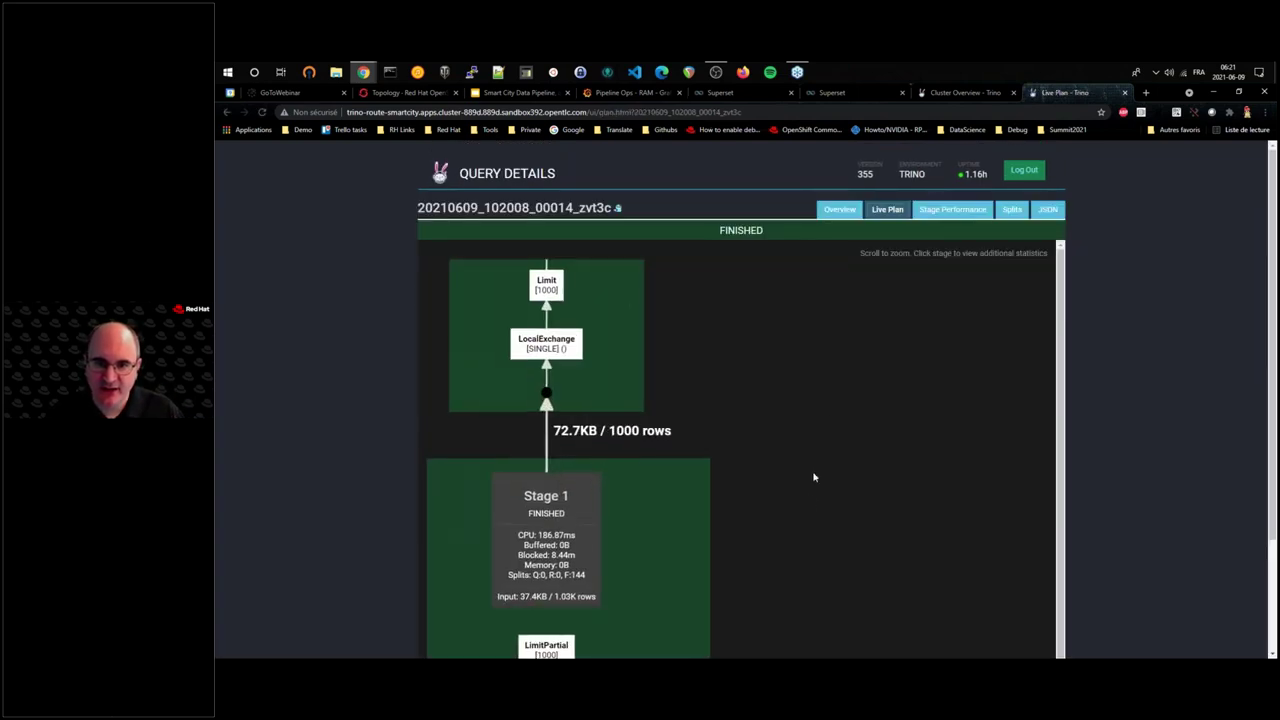
left_click_drag(863, 586, 943, 300)
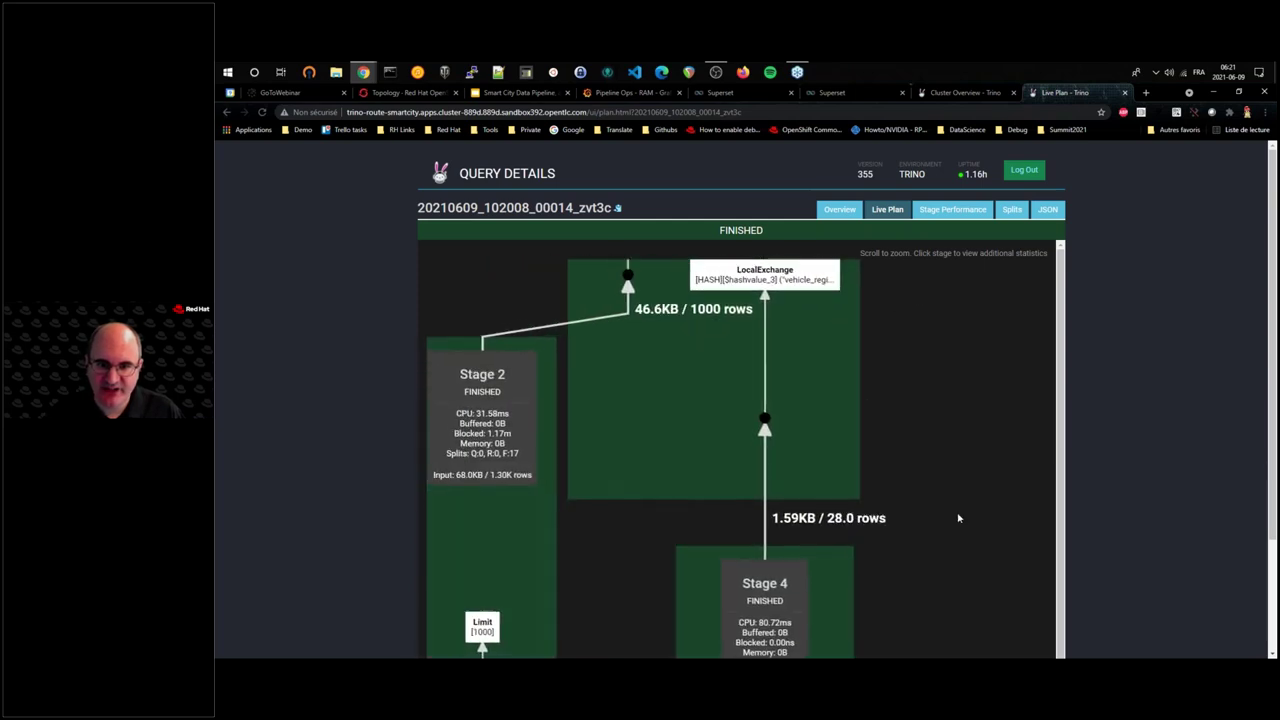
left_click_drag(957, 520, 1013, 386)
mouse_move(668, 580)
left_mouse_down()
mouse_move(686, 414)
mouse_move(714, 506)
mouse_move(694, 534)
mouse_move(688, 585)
left_mouse_up()
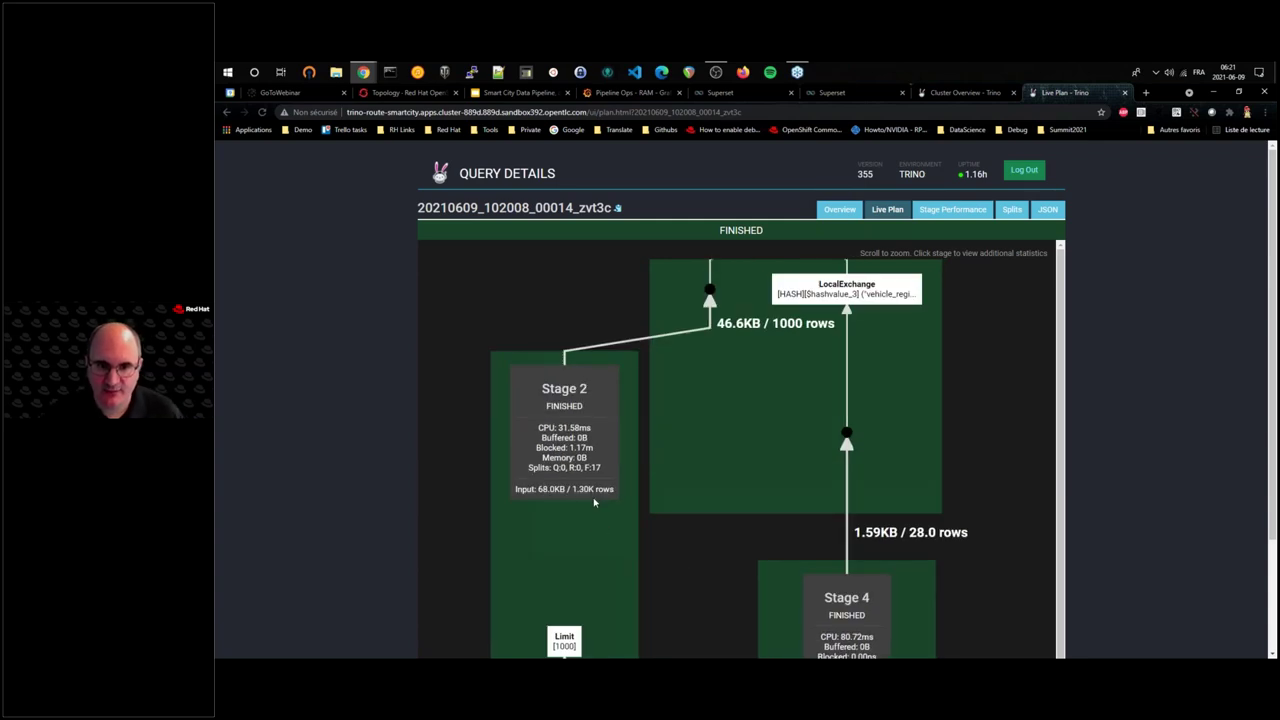
left_click_drag(594, 503, 573, 397)
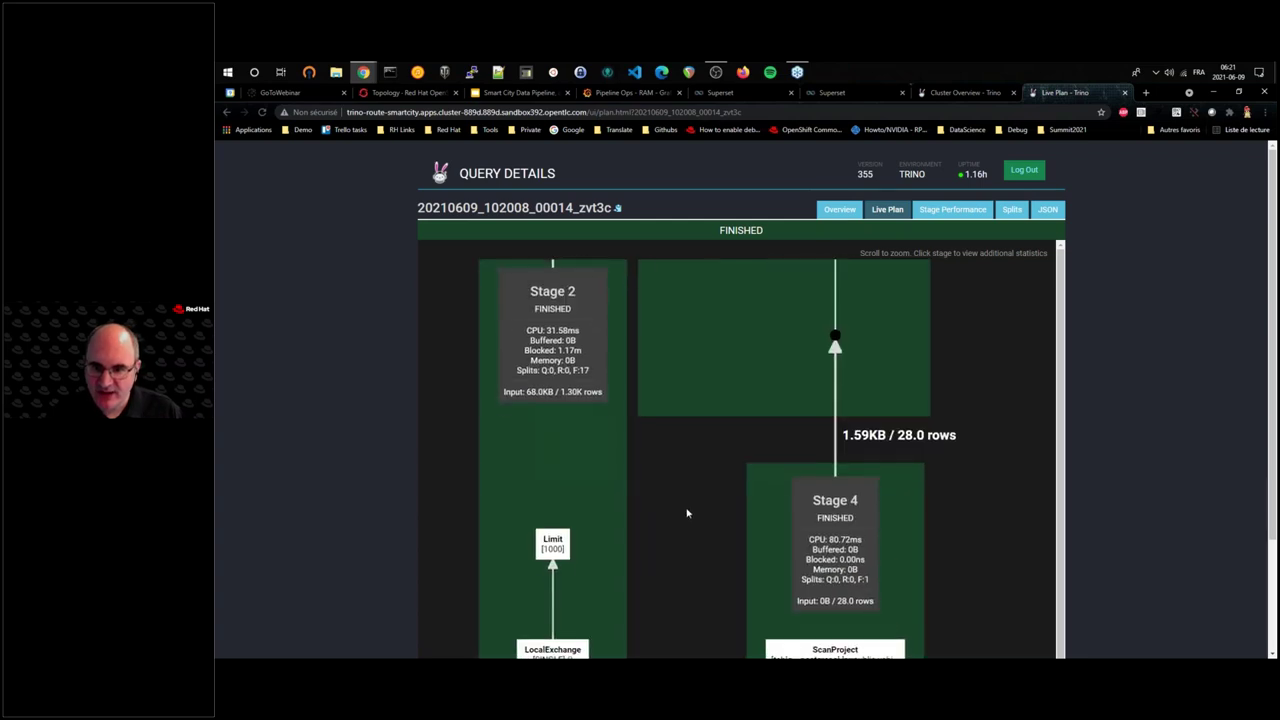
left_click_drag(686, 514, 668, 484)
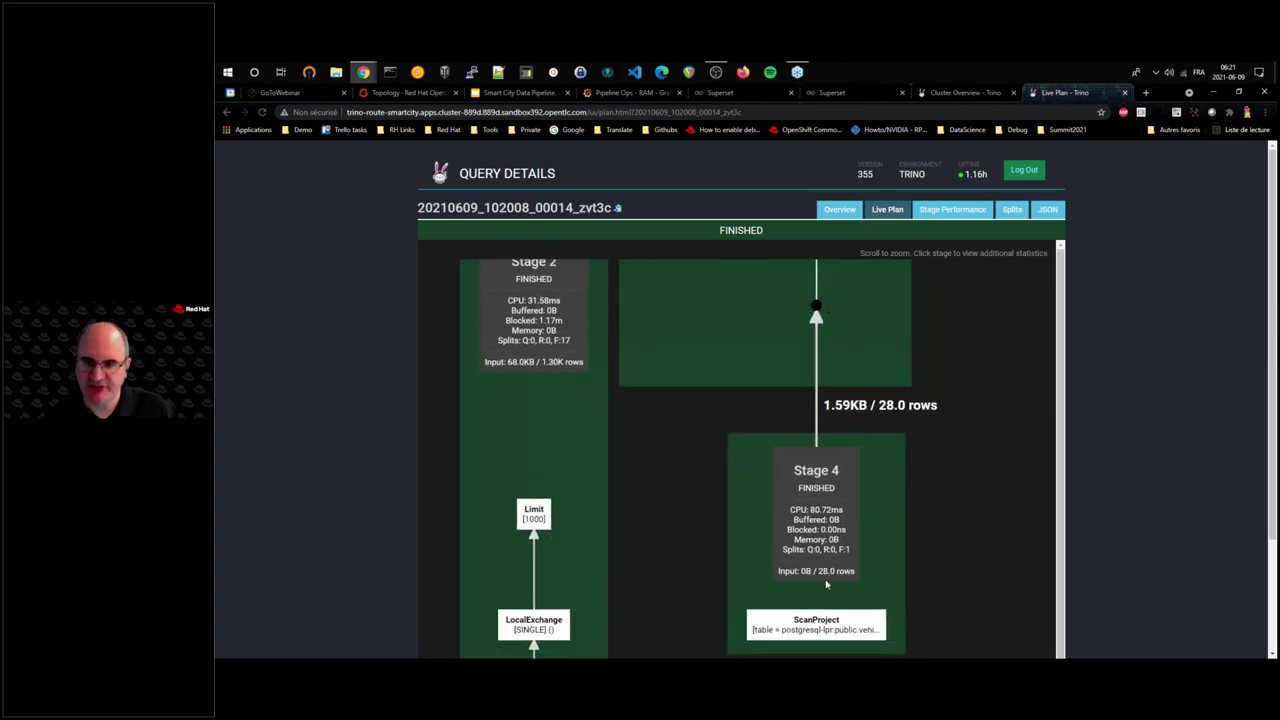
left_click_drag(651, 440, 690, 622)
left_click_drag(988, 471, 997, 598)
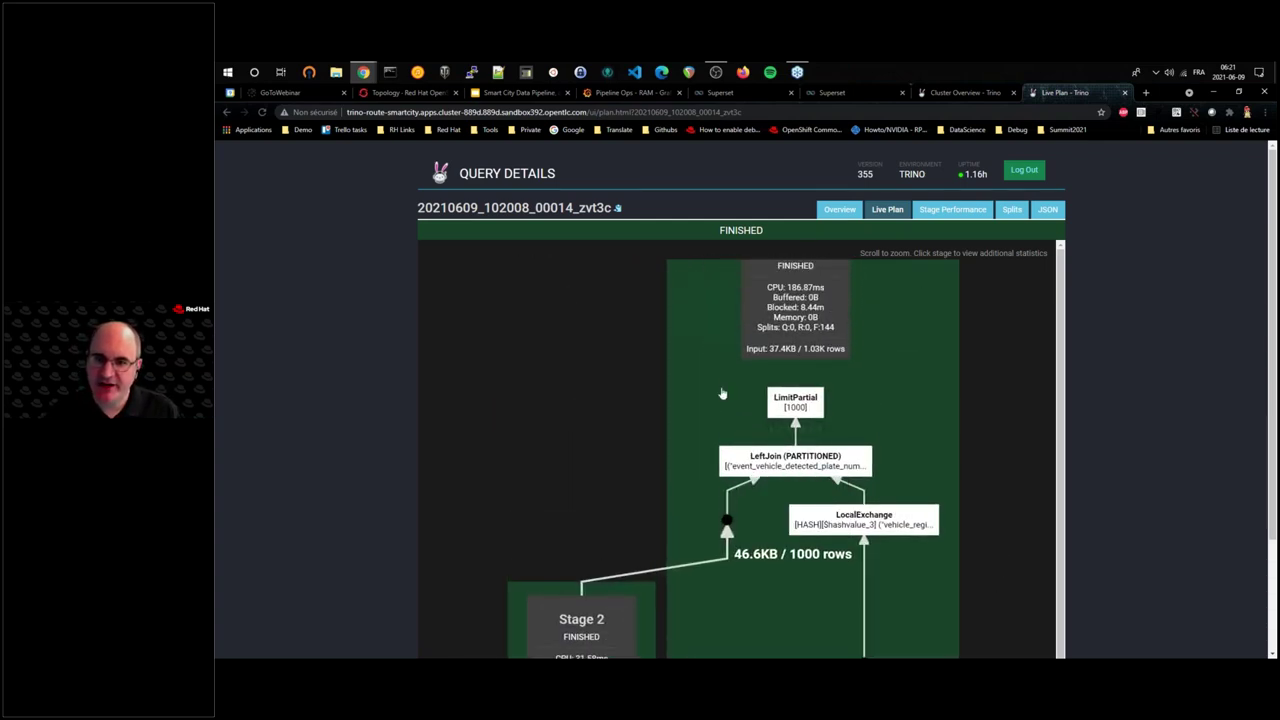
left_click_drag(587, 351, 574, 503)
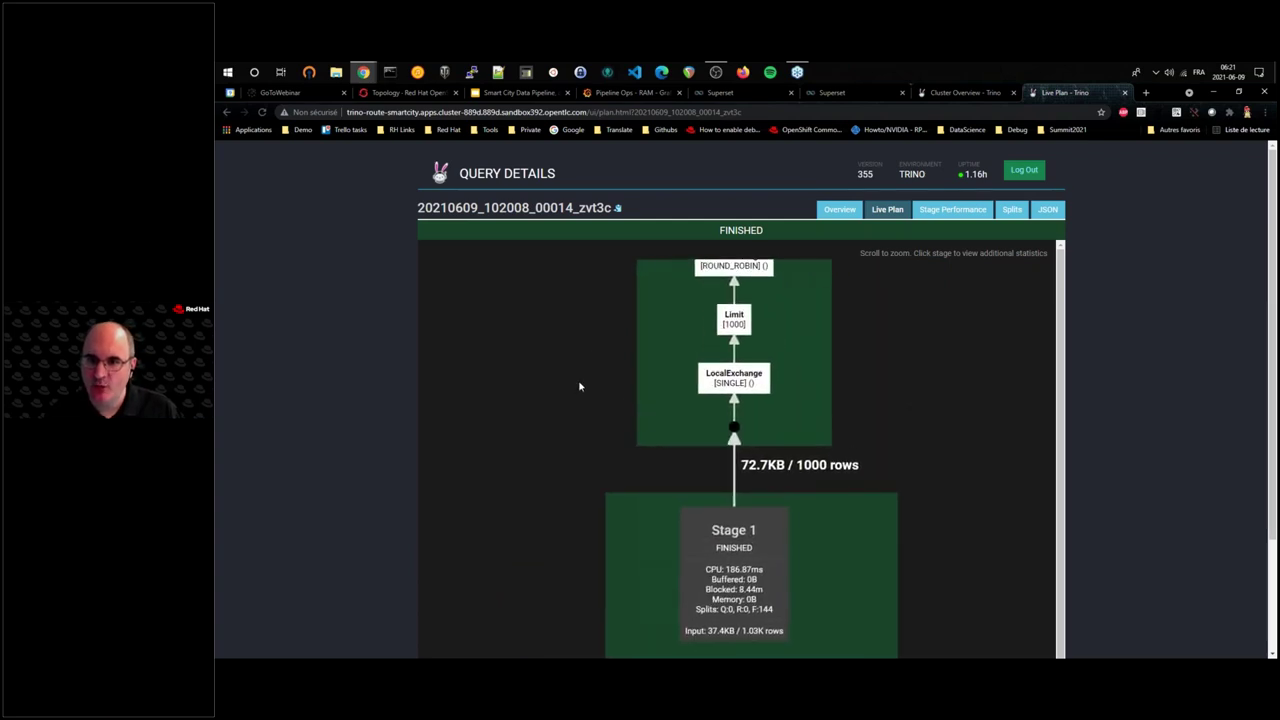
left_click_drag(580, 386, 575, 465)
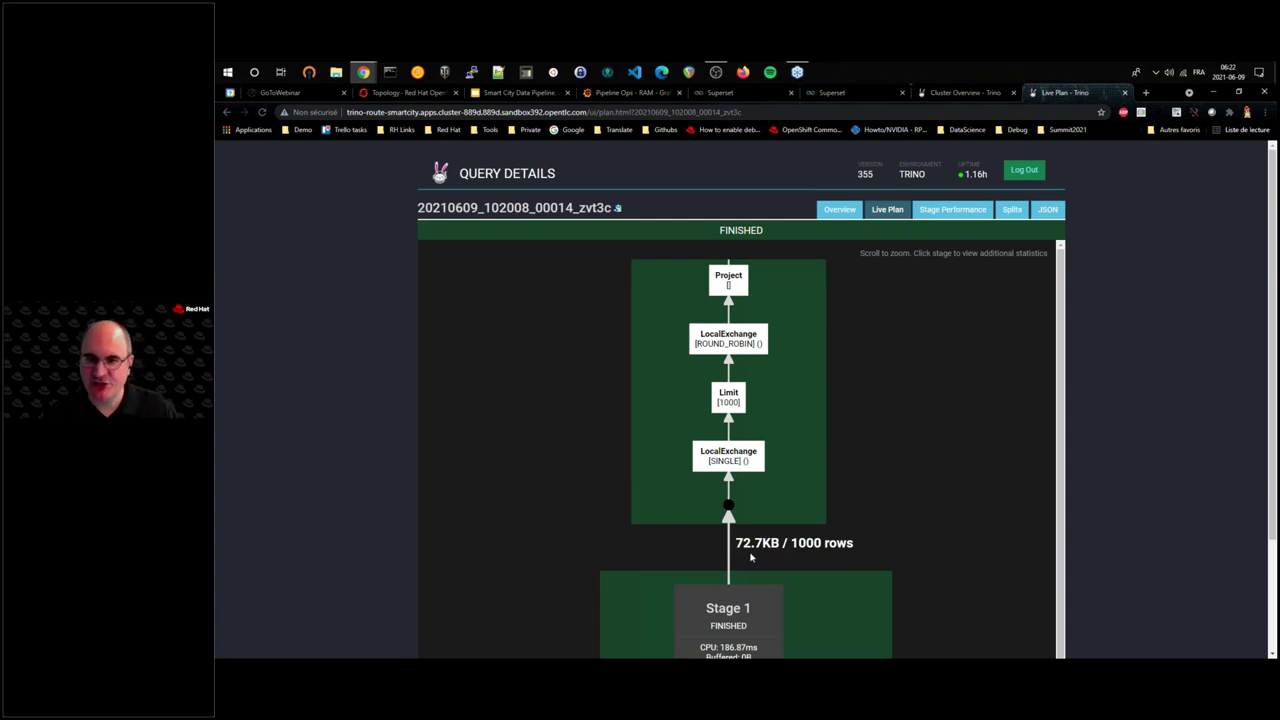
left_click_drag(917, 357, 900, 430)
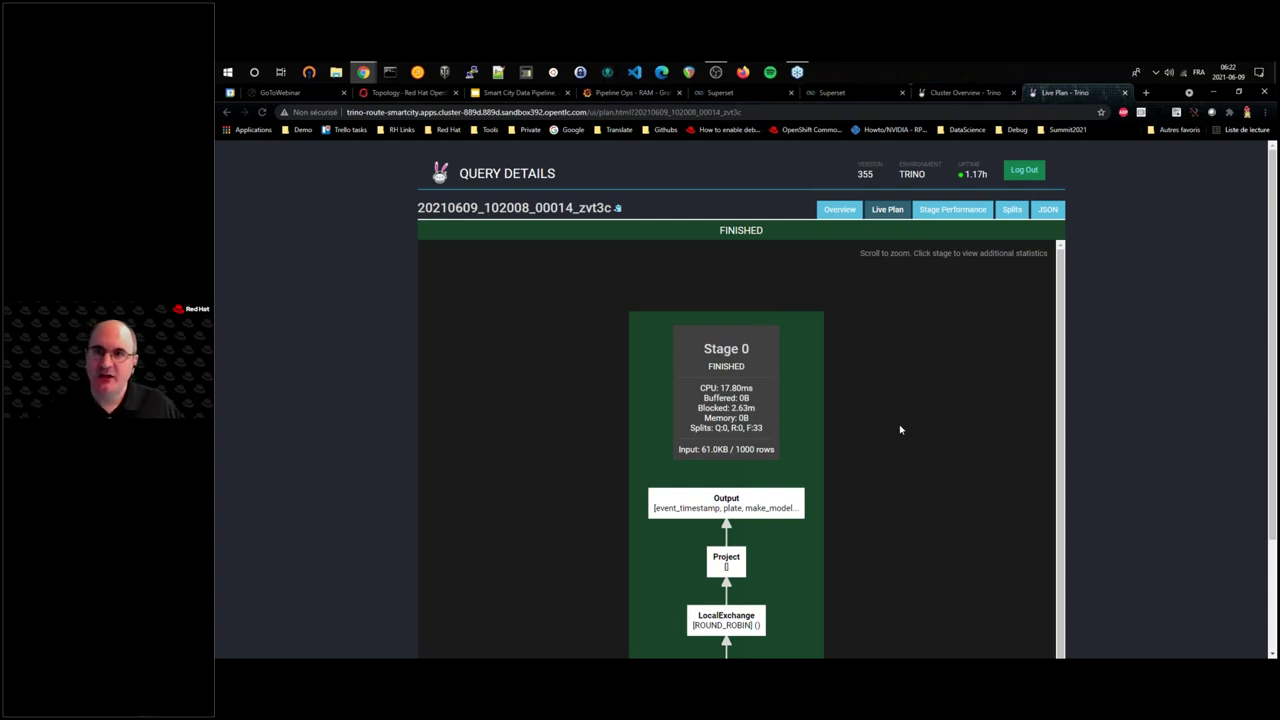
- Return to the join query in Superset SQL Lab and review its FROM and LEFT JOIN clauses
left_click(840, 92)
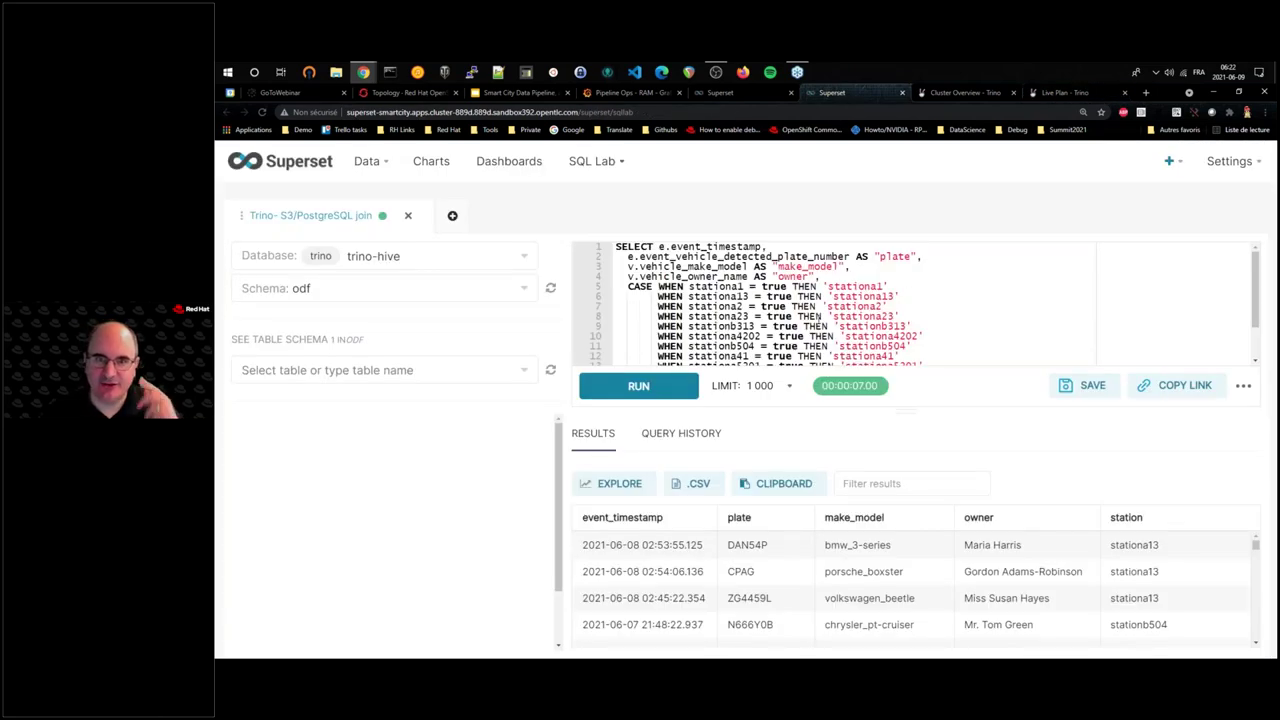
scroll(806, 314, "down", 2)
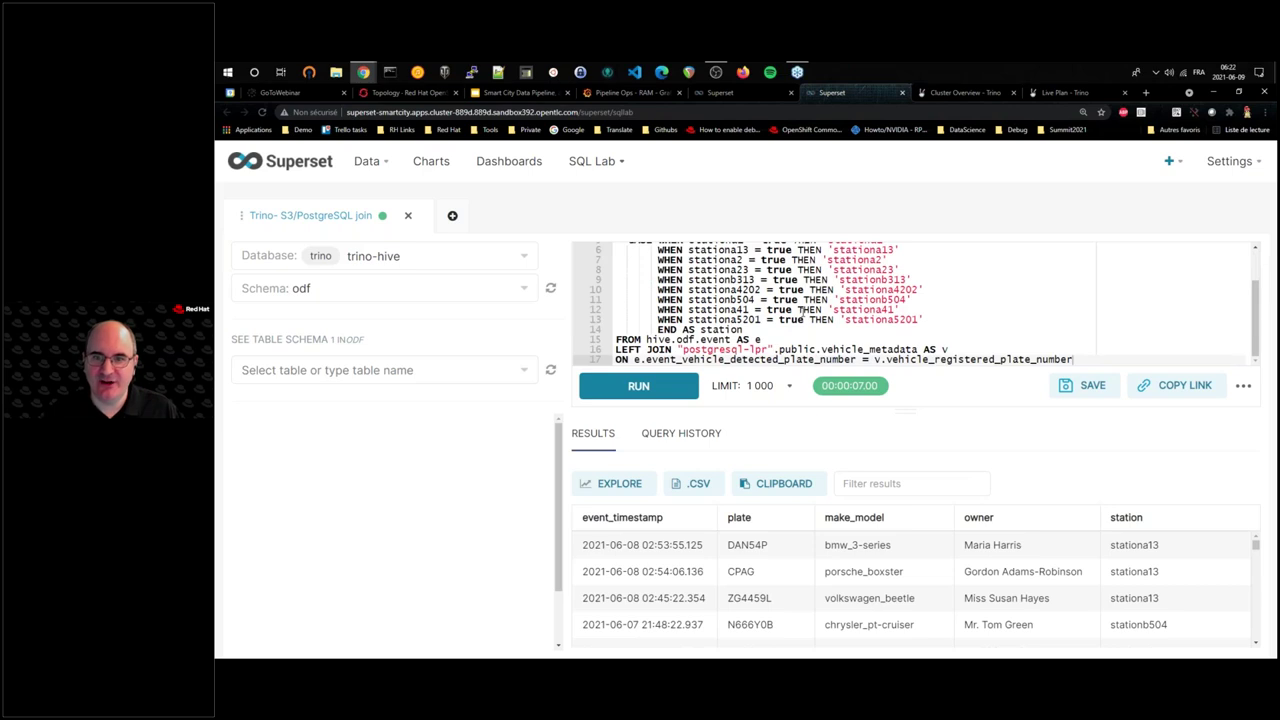
scroll(802, 313, "up", 2)
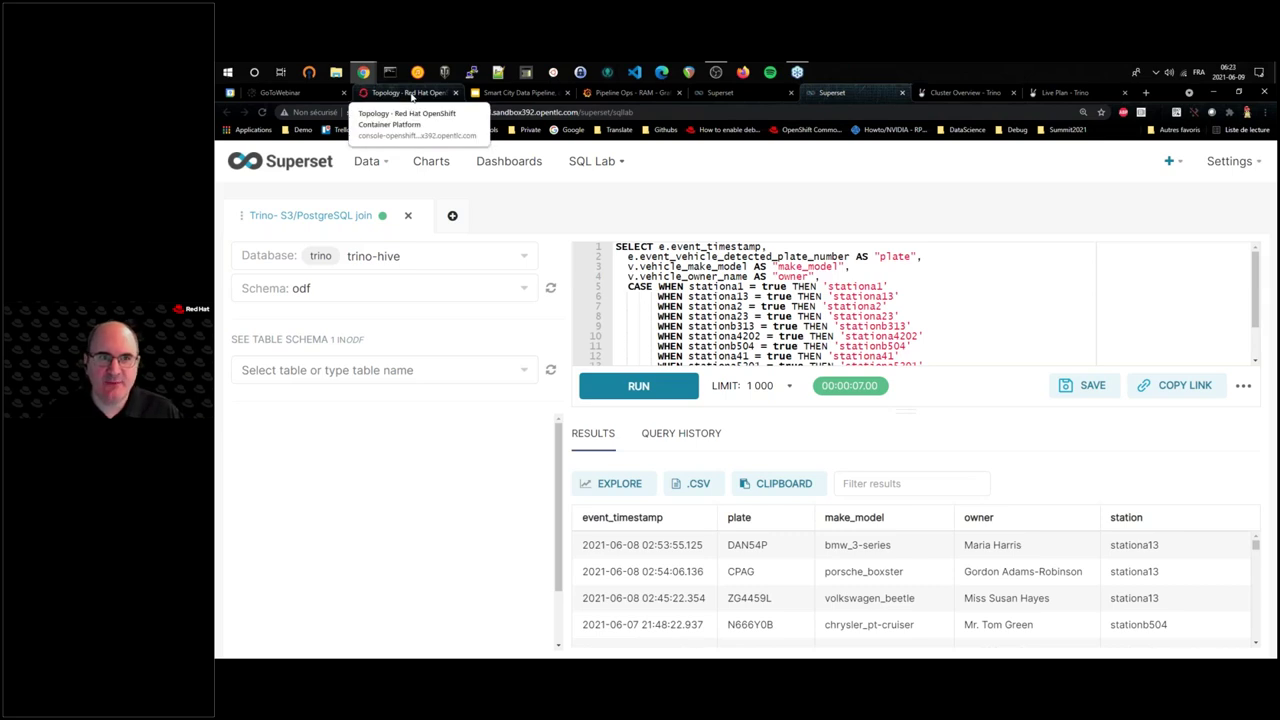
- Switch to the Smart City Data Pipeline presentation in Google Slides
left_click(530, 94)
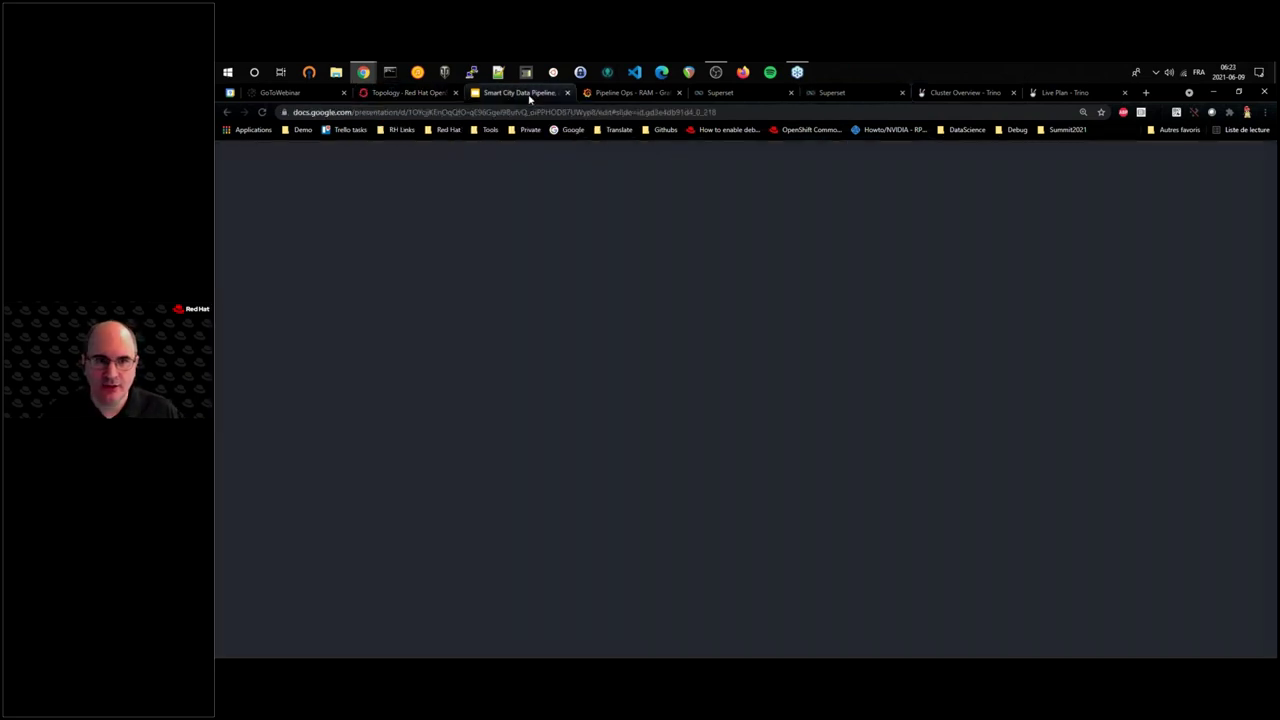